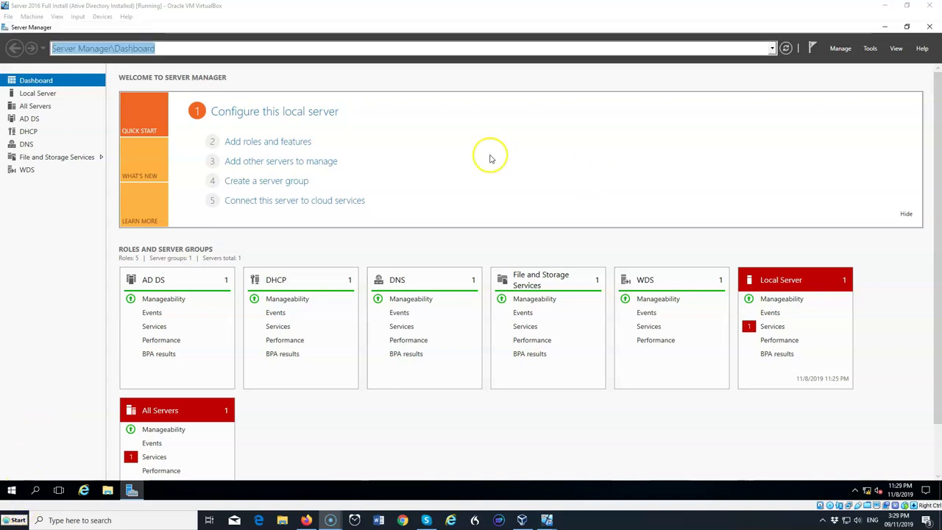
Open Group Policy Management in a maximized window with a widened console tree, and expand the us.syberoffense.com forest down to its domains.
click(869, 49)
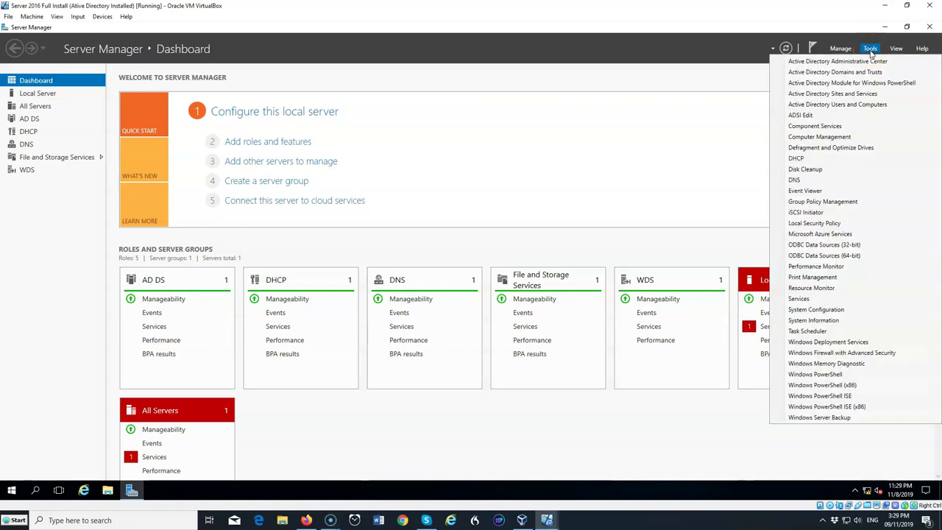
click(837, 201)
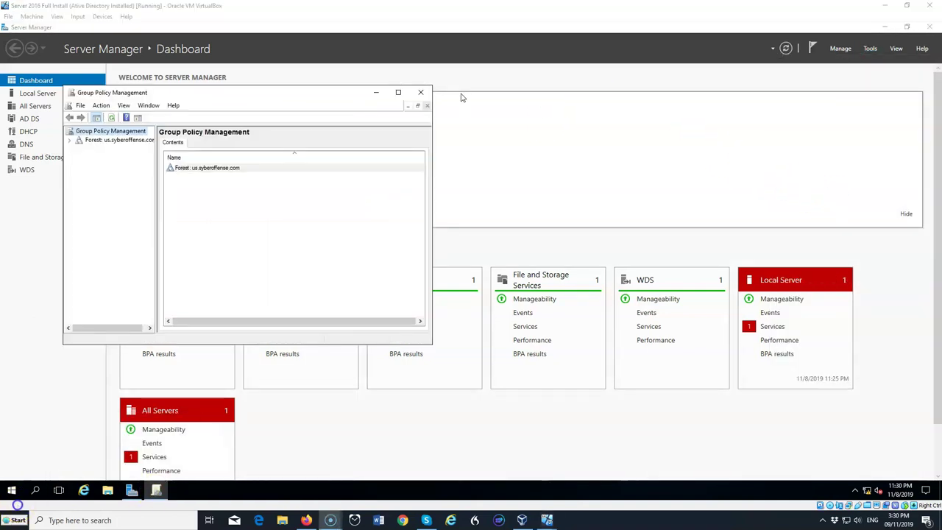
click(398, 92)
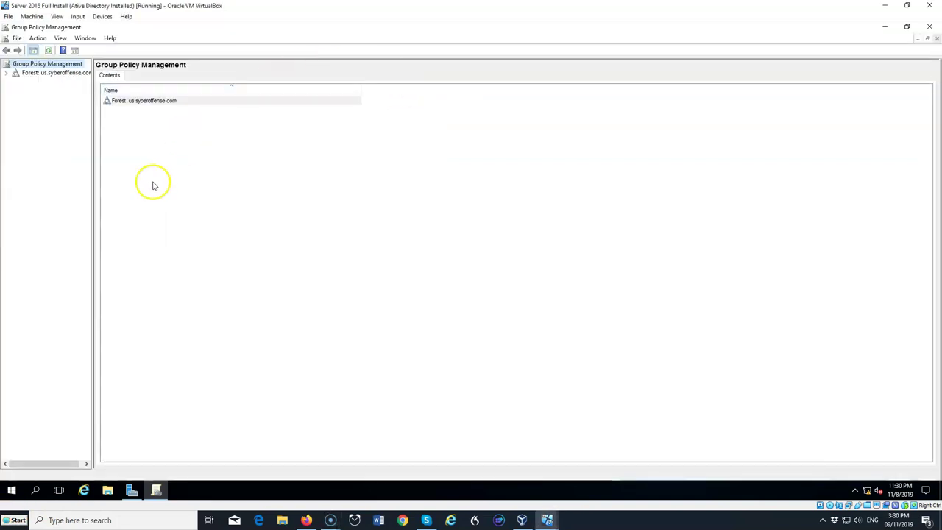
drag(100, 217, 152, 219)
click(7, 73)
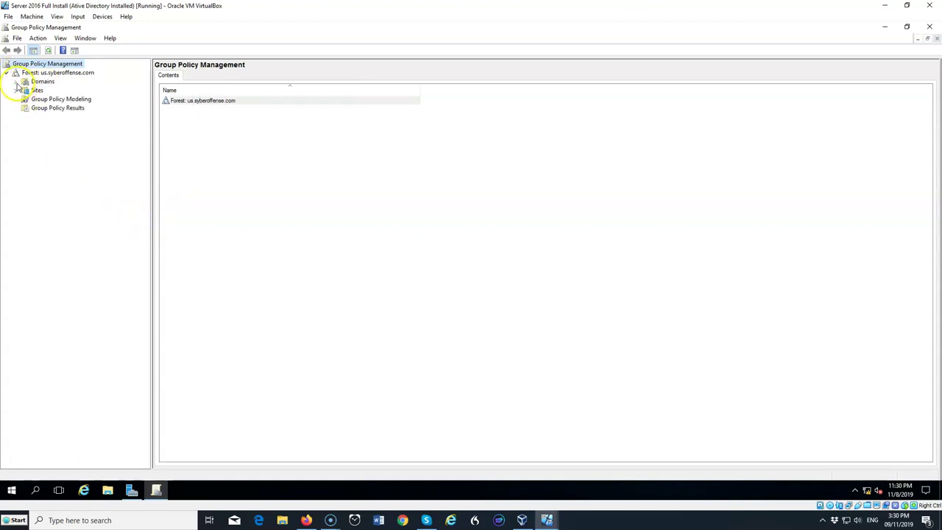
click(16, 82)
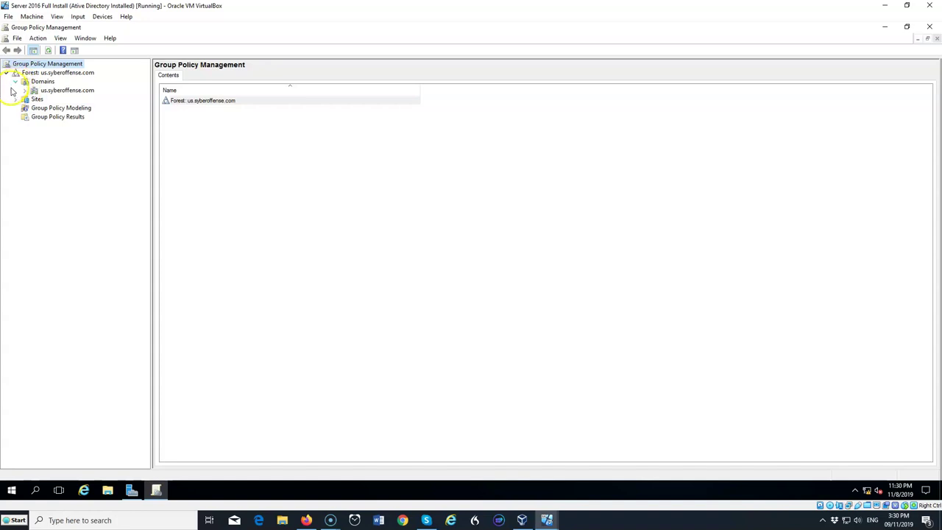
Create a new GPO named Screensaver linked to the us.syberoffense.com domain, with no source starter GPO.
right_click(67, 91)
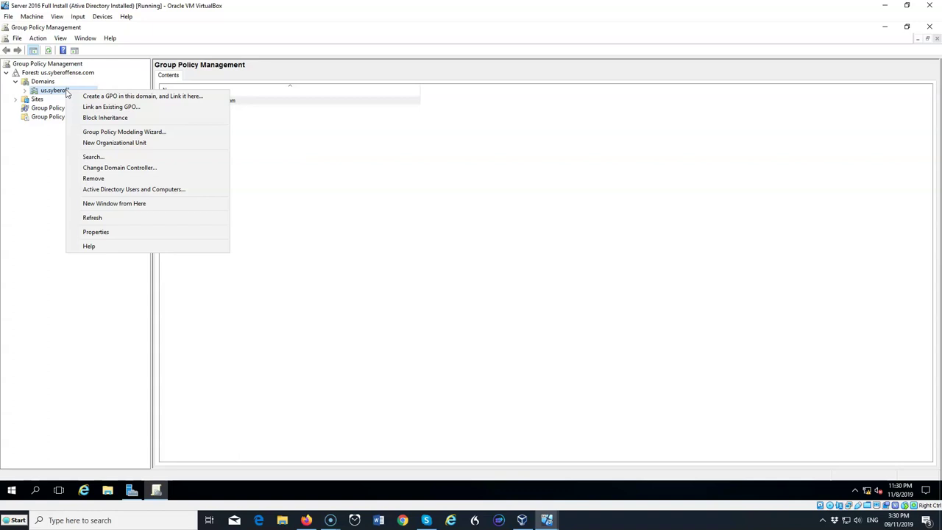
click(94, 96)
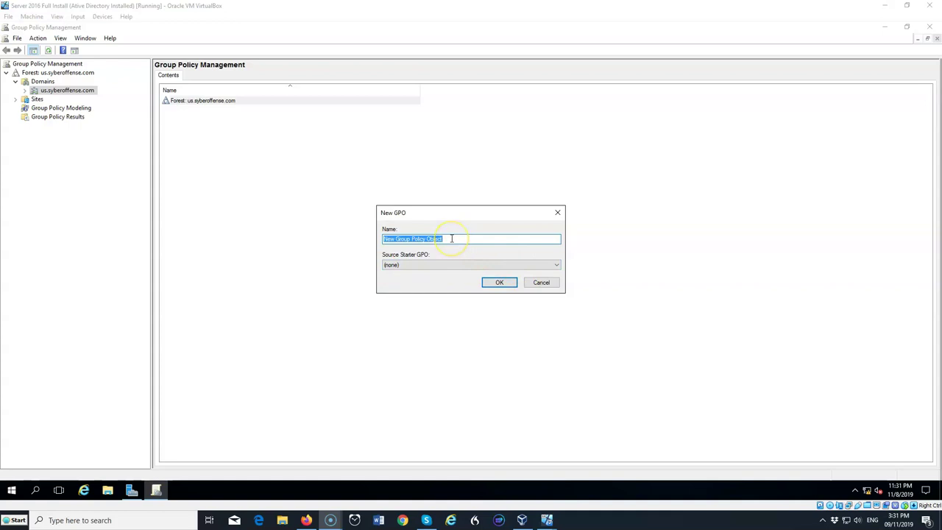
drag(451, 238, 362, 245)
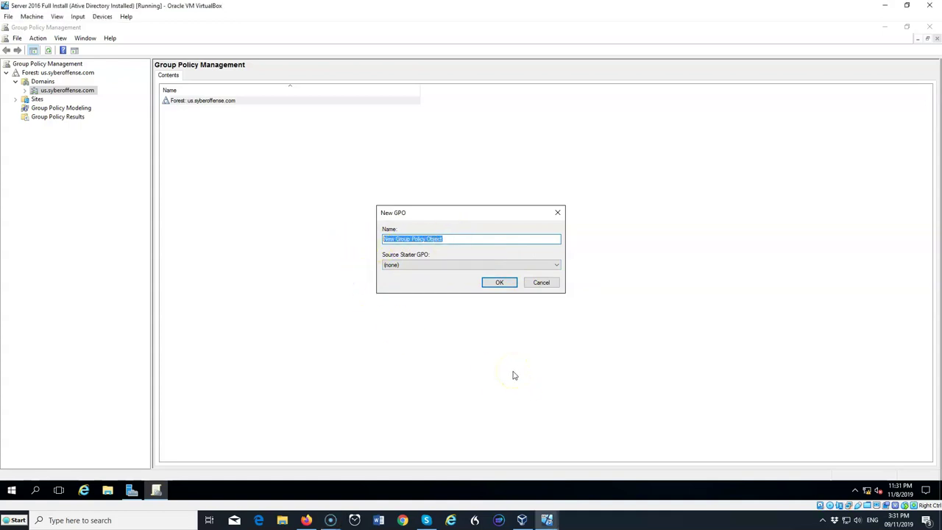
text(Screensaver)
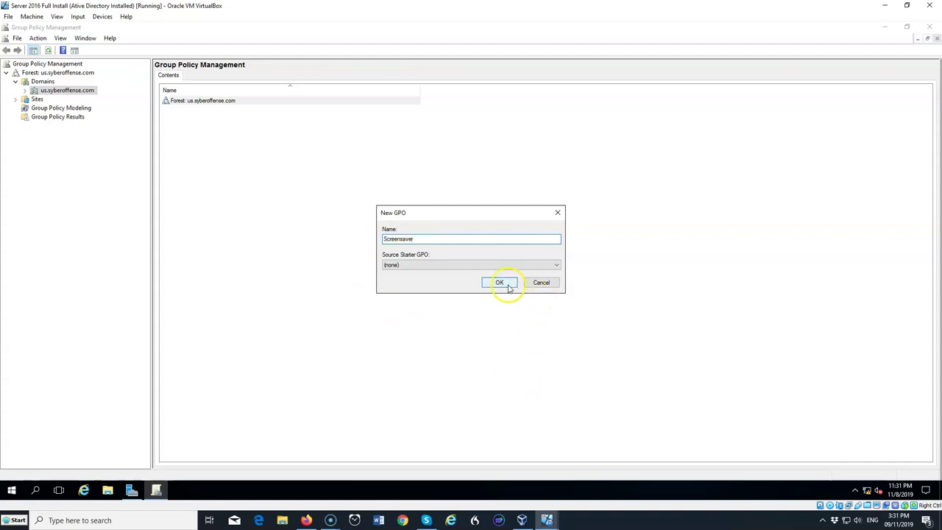
click(498, 284)
Expand the us.syberoffense.com domain and open the Screensaver GPO for editing in a maximized window.
click(33, 90)
click(25, 91)
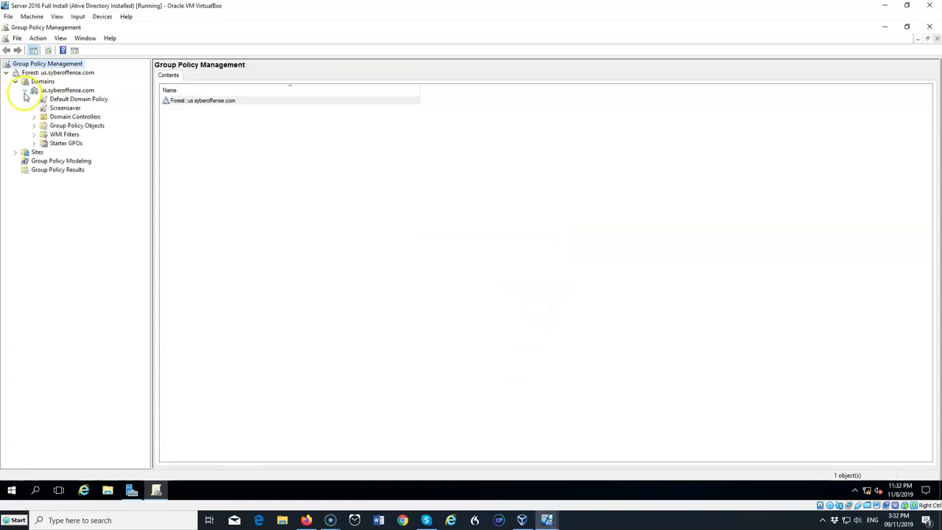
right_click(64, 109)
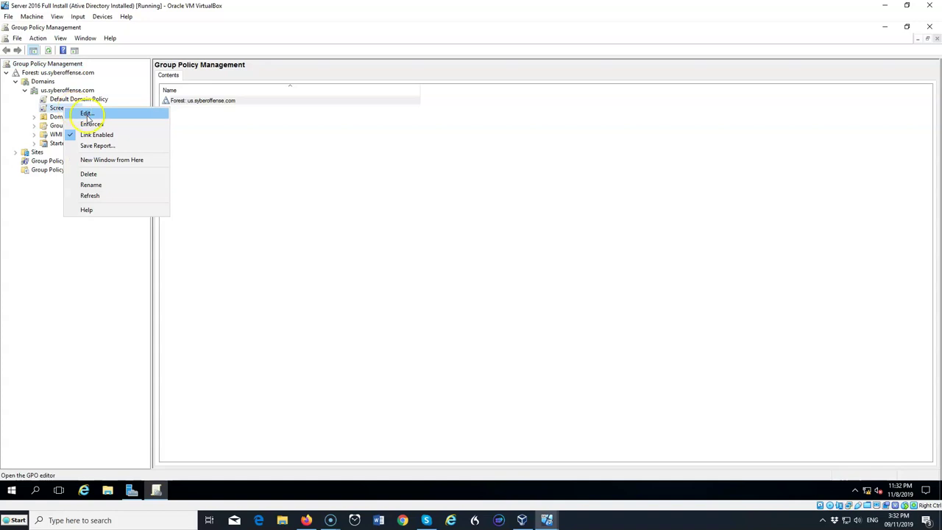
click(86, 113)
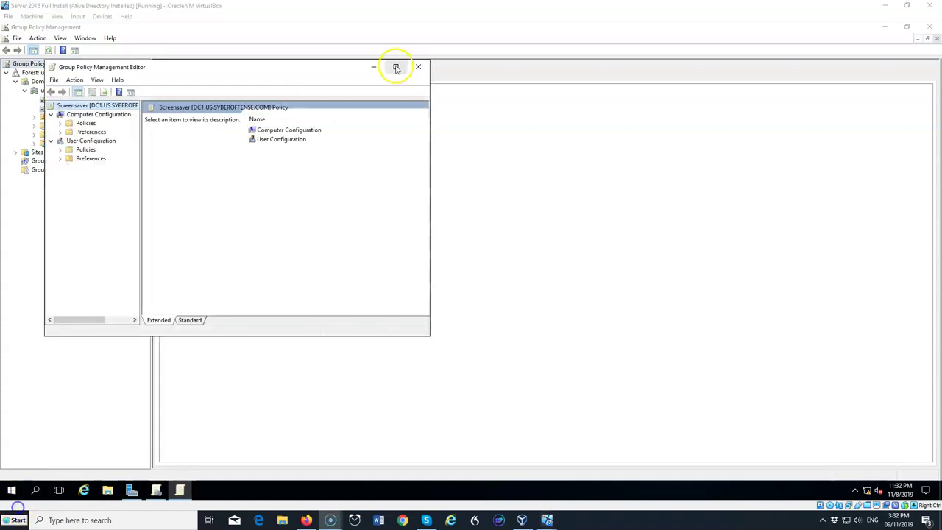
click(396, 66)
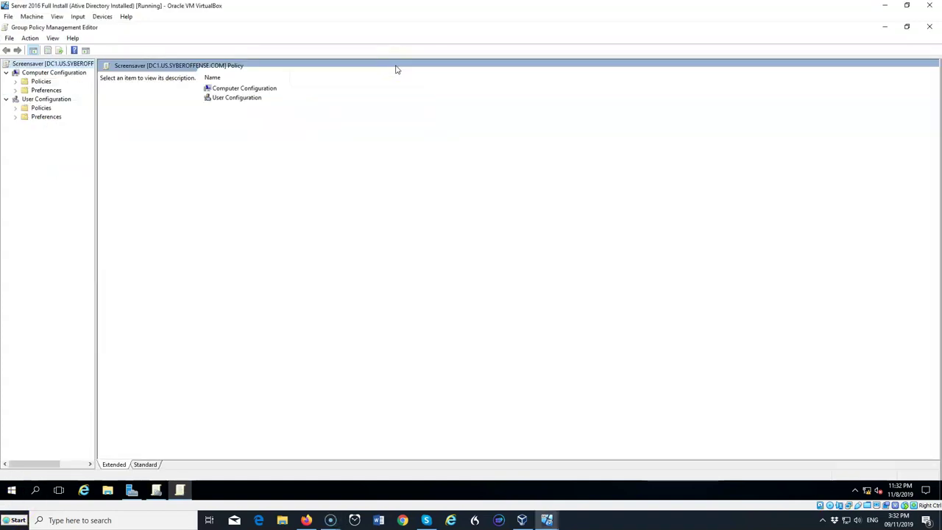
Go to the Personalization settings under User Configuration, Policies, Administrative Templates, Control Panel, widening the console tree on the way.
click(15, 109)
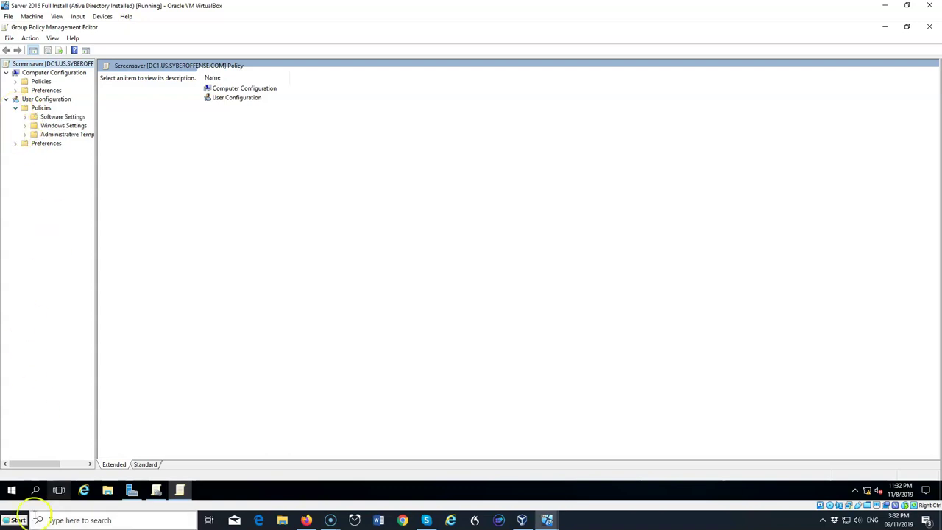
drag(96, 235, 203, 238)
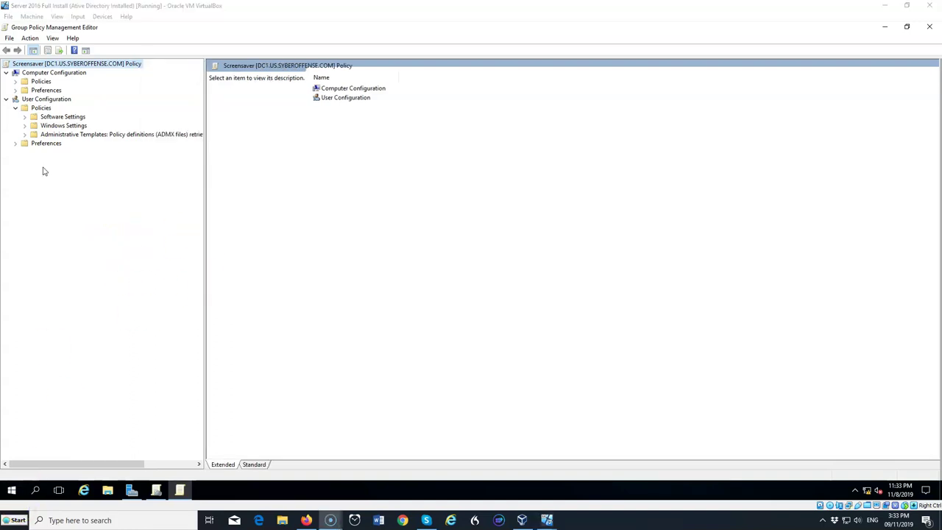
click(76, 136)
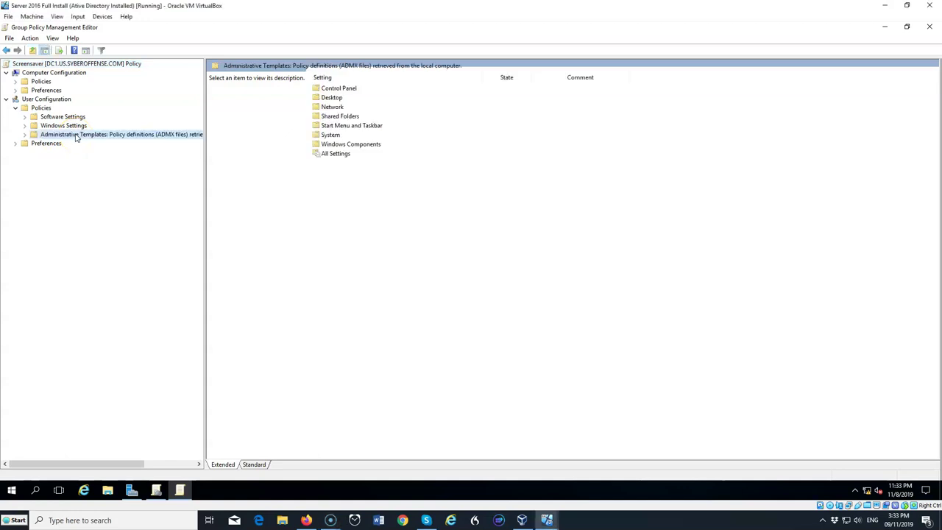
double_click(346, 92)
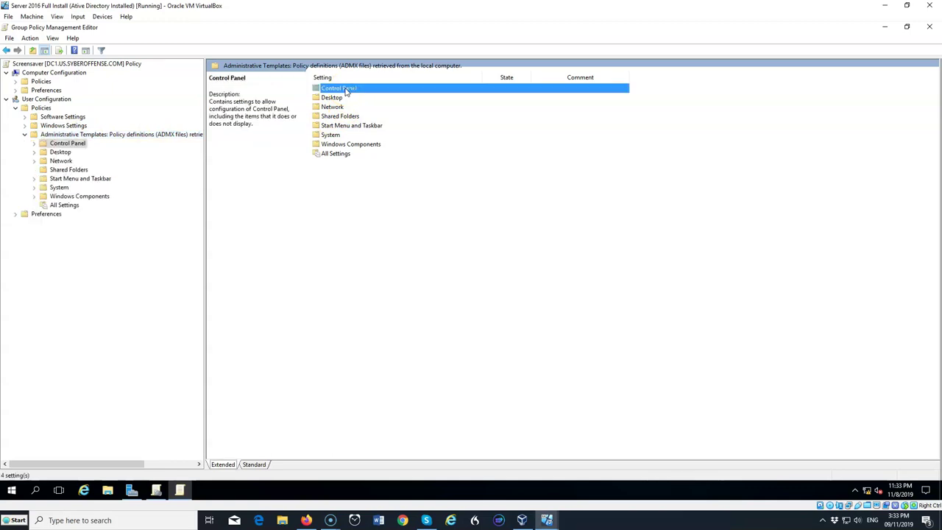
click(18, 508)
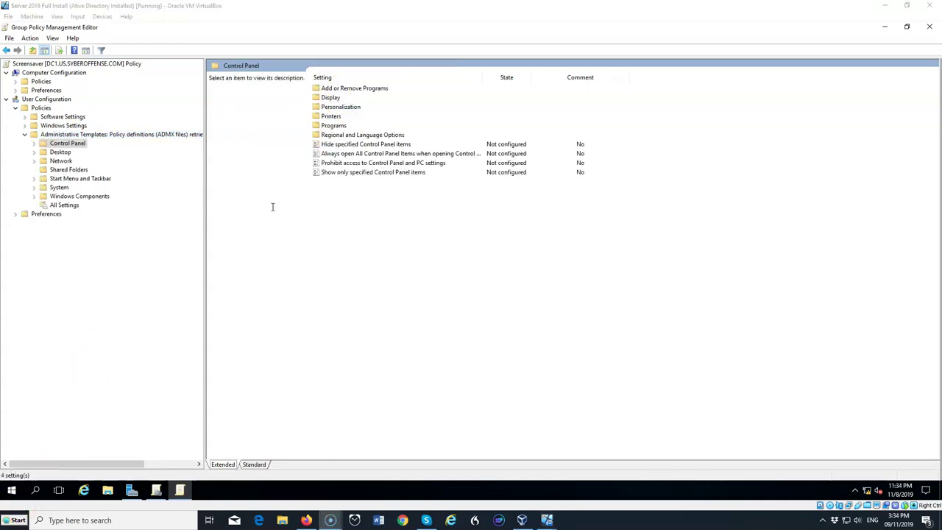
click(277, 196)
click(361, 107)
double_click(351, 109)
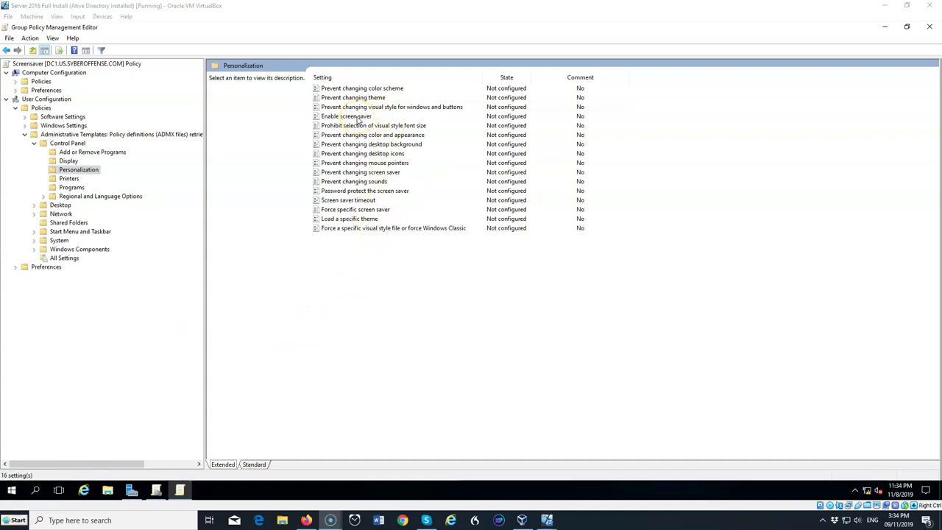
Set the "Enable screen saver" policy to Enabled and save it.
click(359, 119)
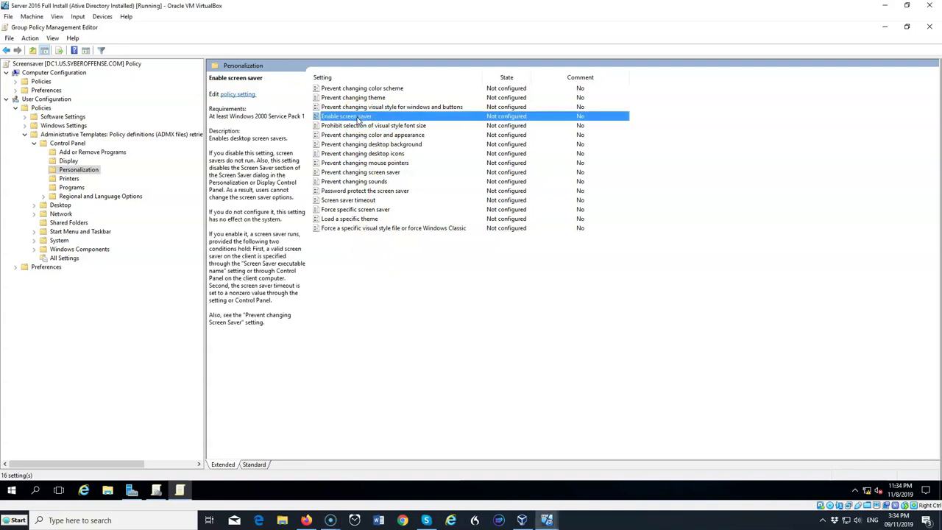
double_click(359, 119)
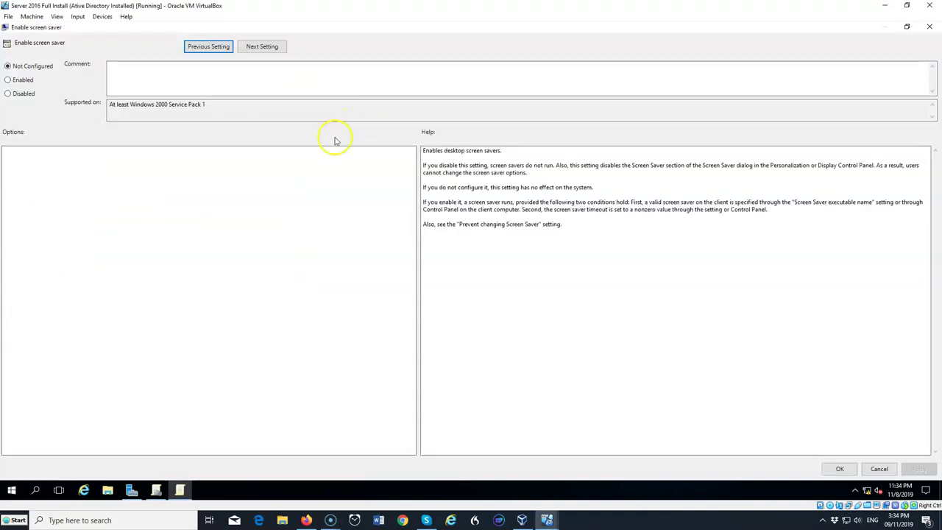
click(8, 81)
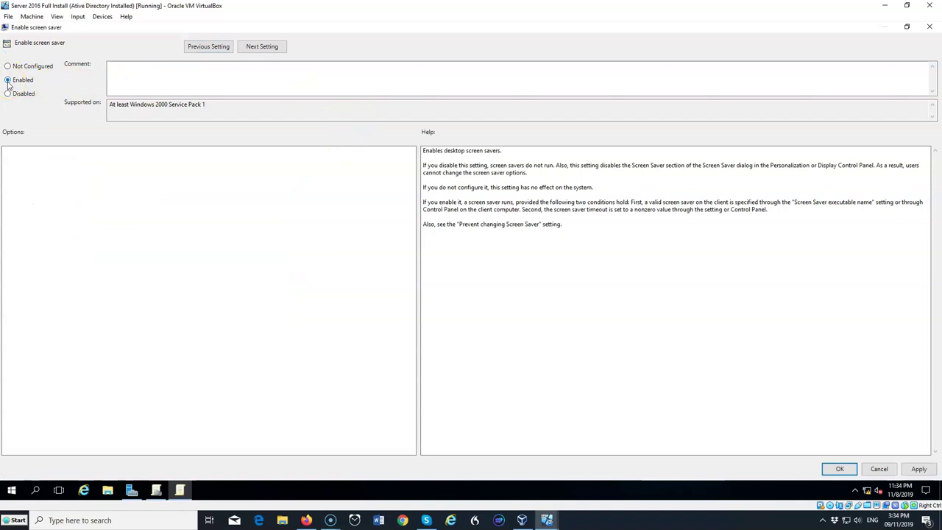
click(840, 469)
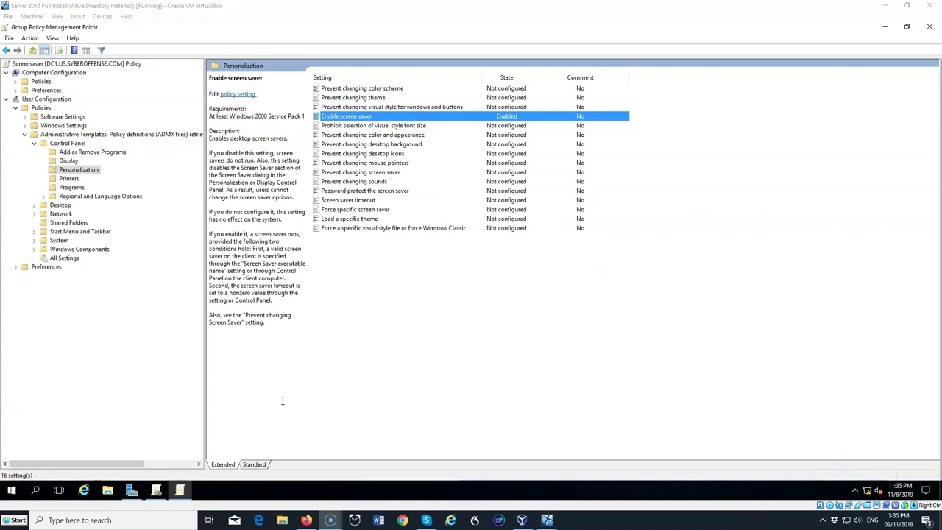
Set the "Password protect the screen saver" policy to Enabled and save it.
double_click(392, 192)
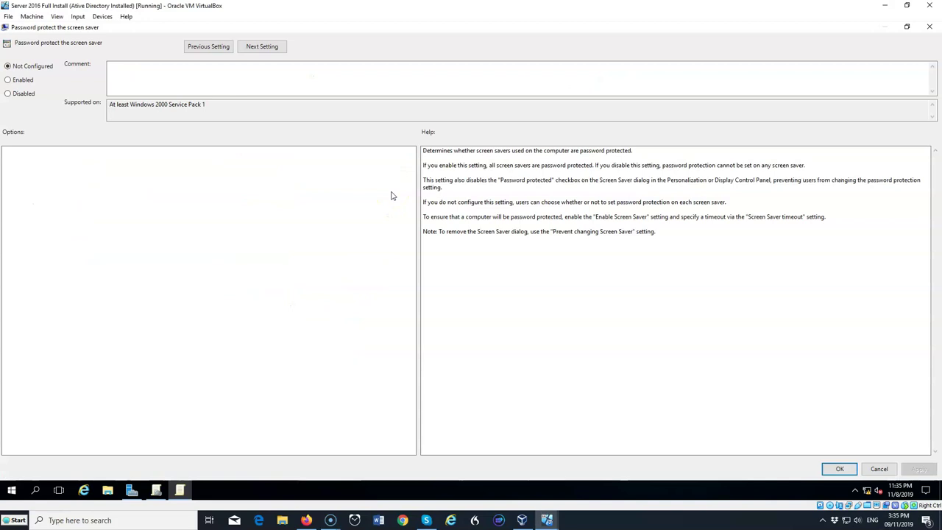
click(8, 80)
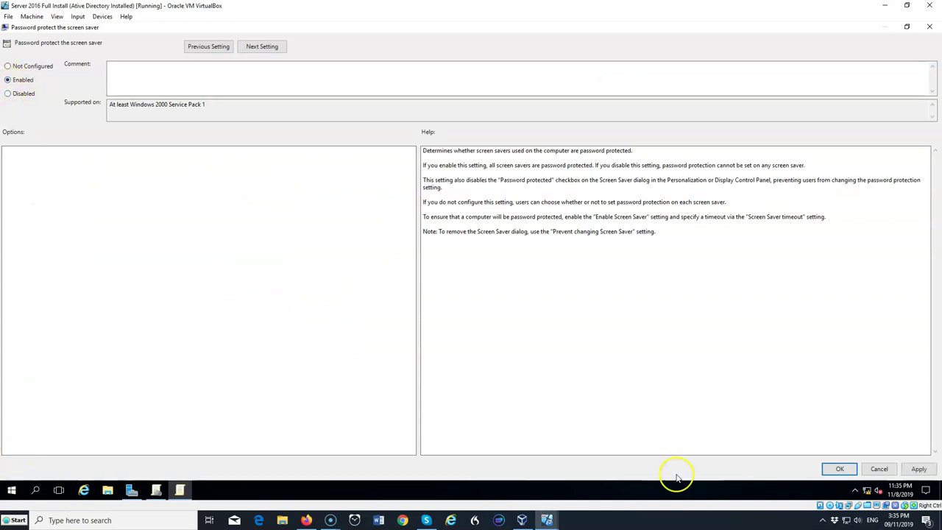
click(838, 469)
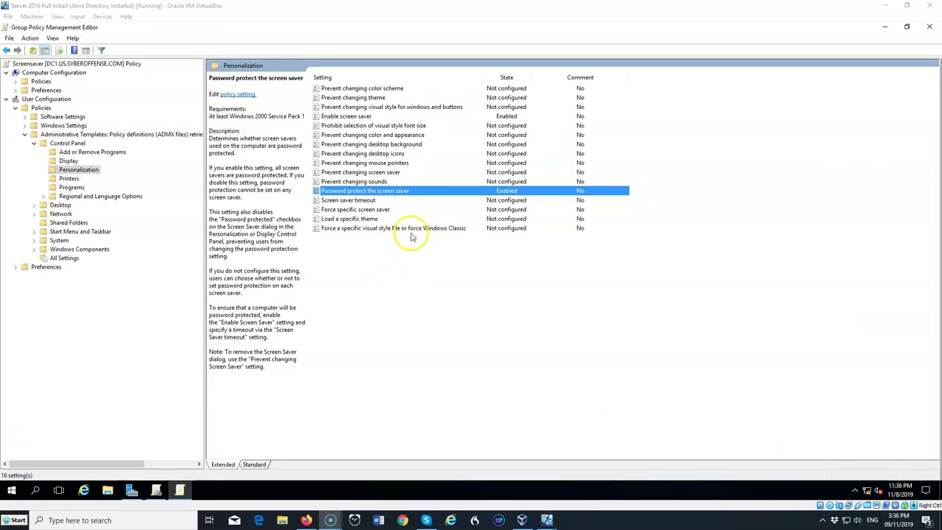
Set the "Screen saver timeout" policy to Enabled with a wait of 900 seconds and save it.
double_click(358, 202)
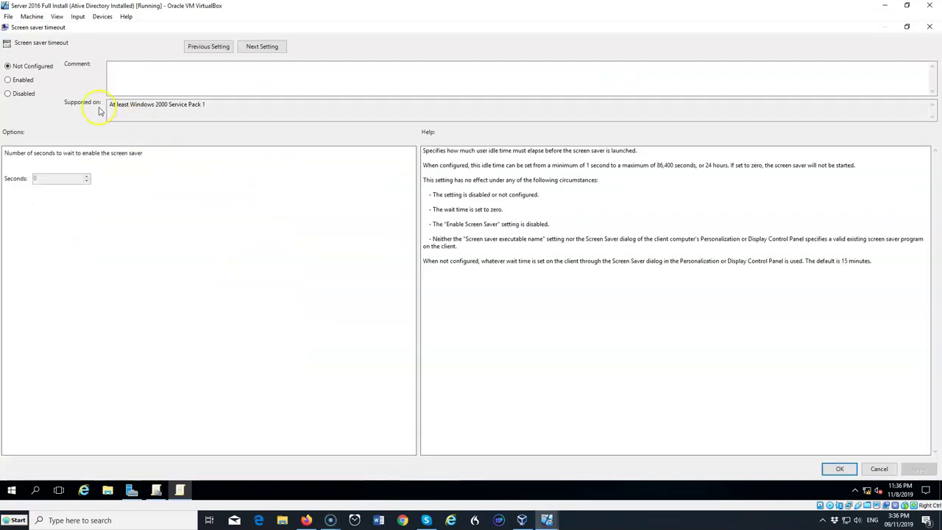
click(16, 81)
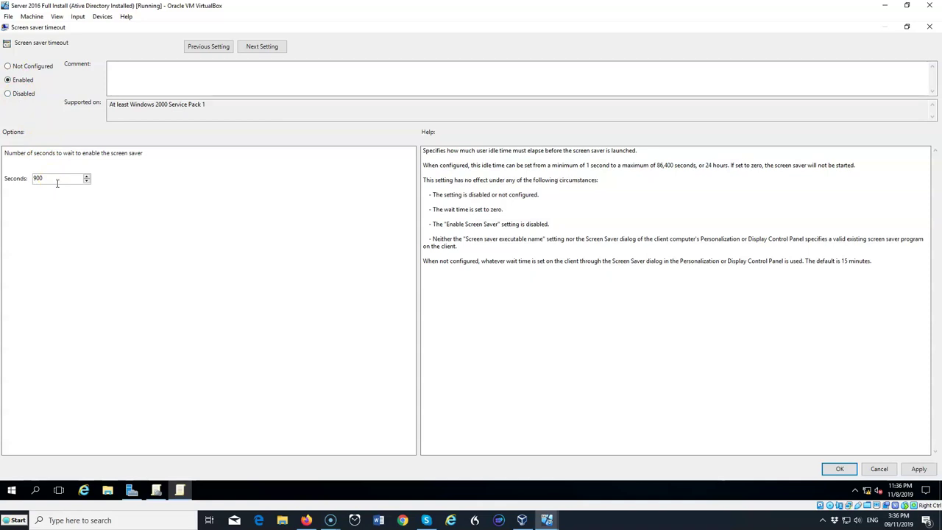
click(838, 469)
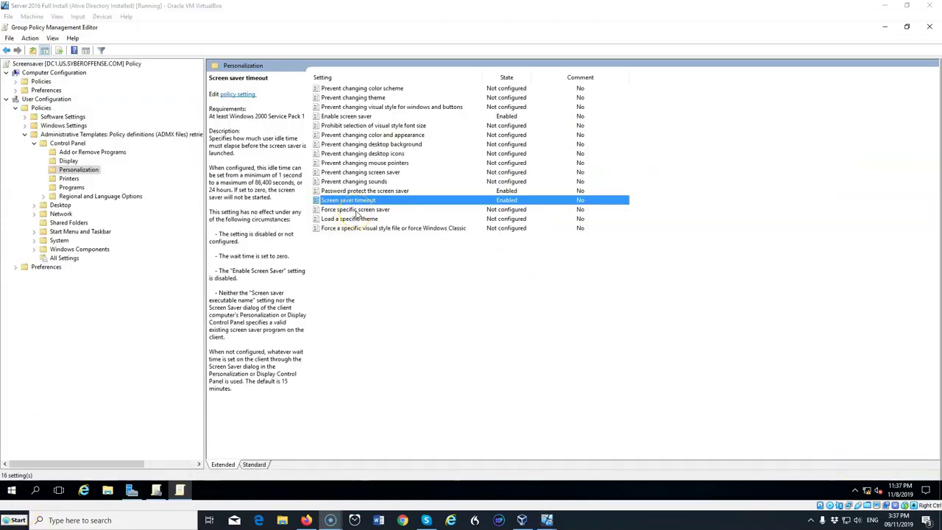
Set the "Force specific screen saver" policy to Enabled with a blank executable name and save it.
double_click(353, 210)
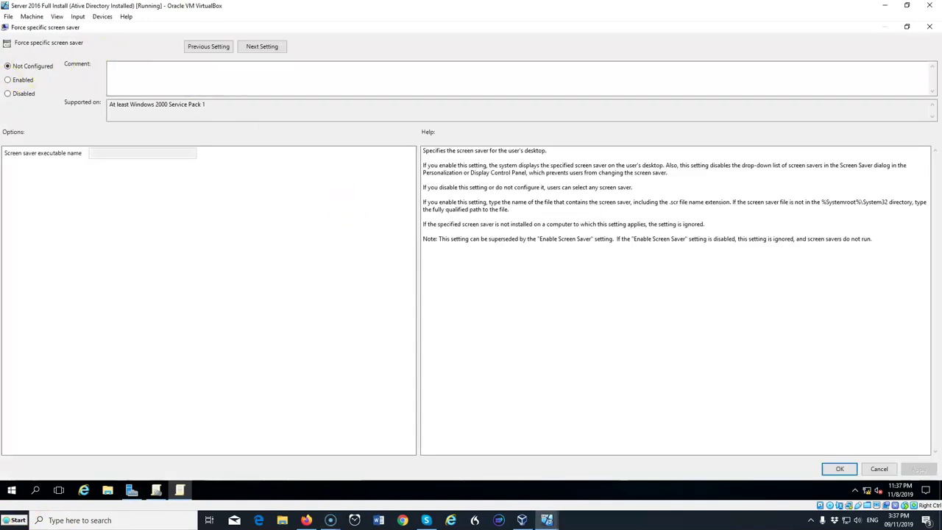
click(11, 80)
click(114, 155)
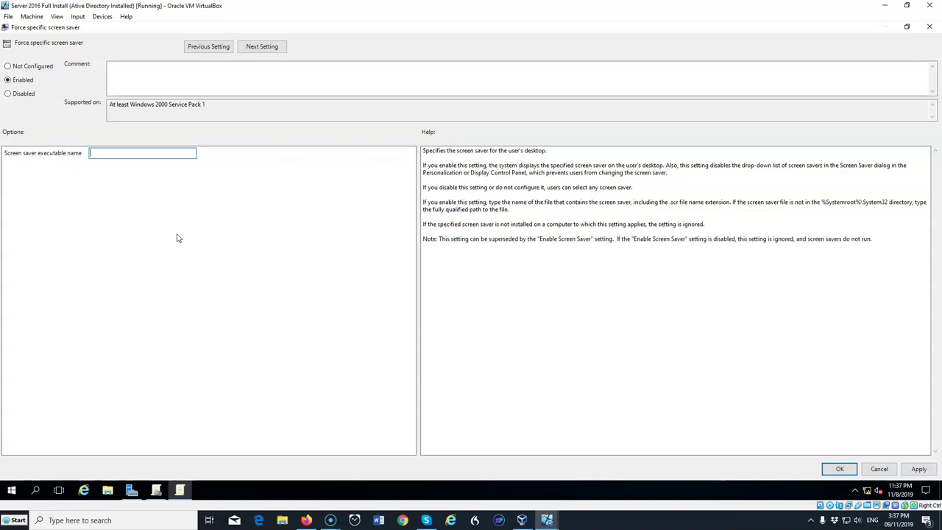
click(16, 507)
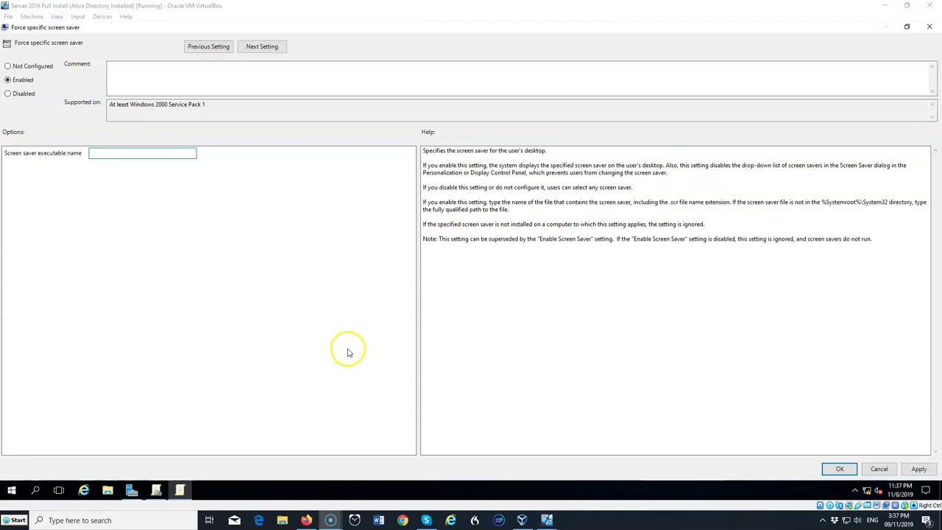
click(839, 469)
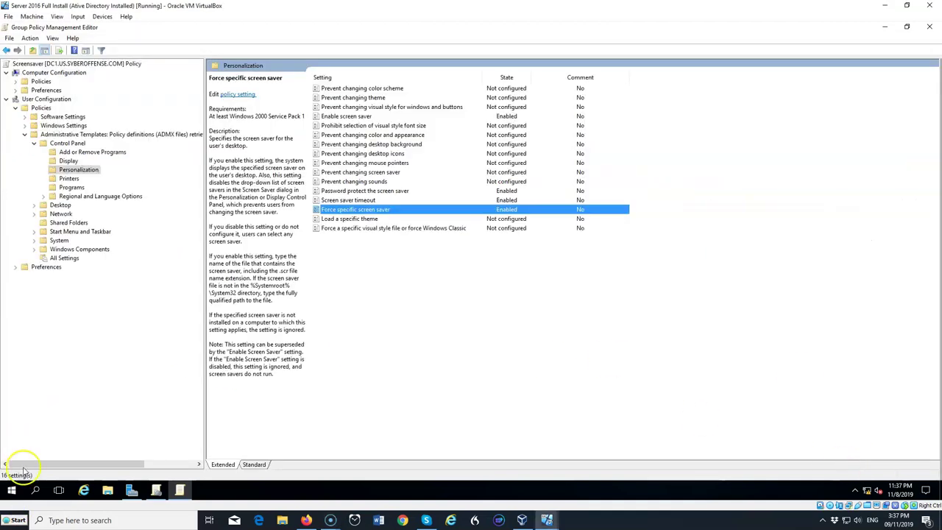
Close the Group Policy Management Editor and switch to the Windows 10 Pro virtual machine.
click(930, 28)
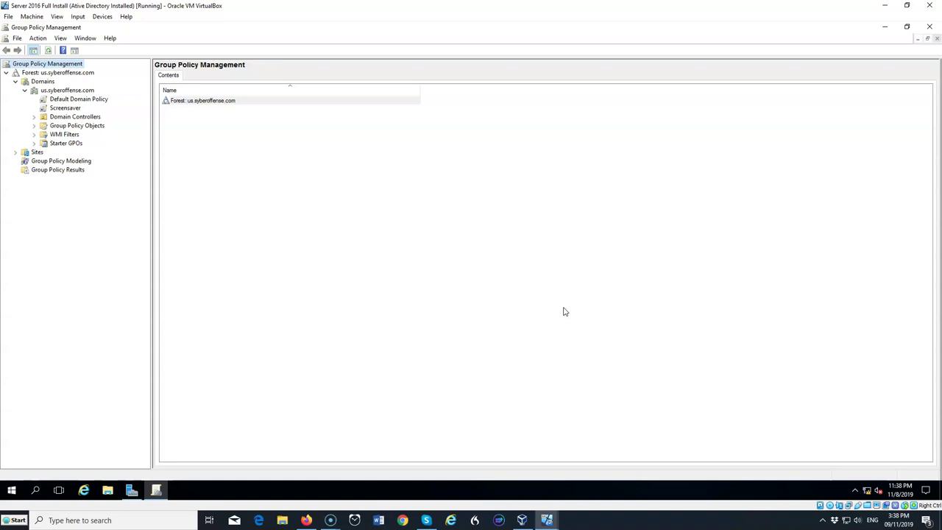
click(546, 519)
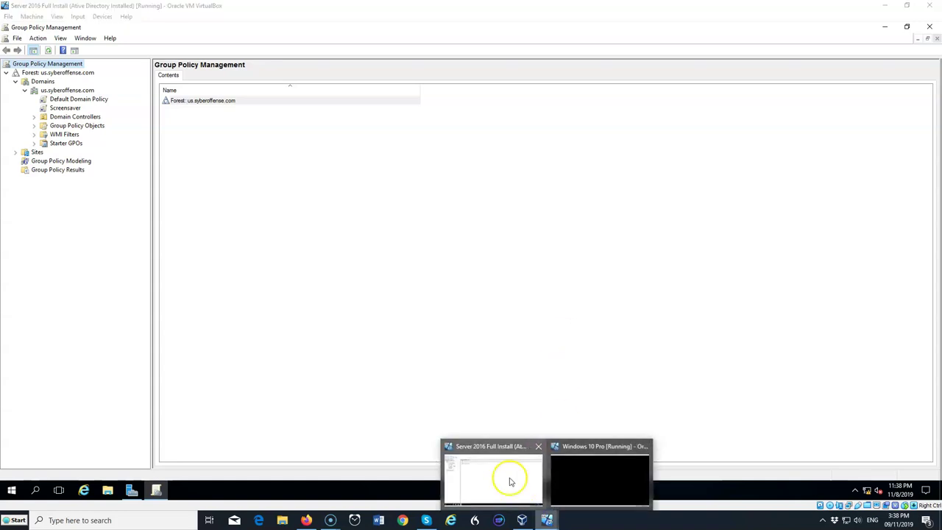
click(587, 482)
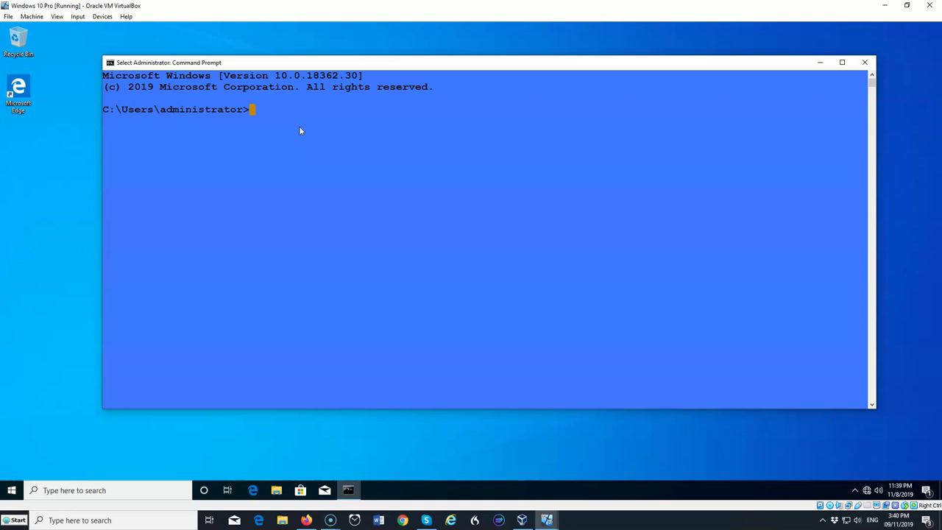
Run gpresult /r in the Command Prompt and review the applied Group Policy Objects under the user settings.
text(gpresult /r)
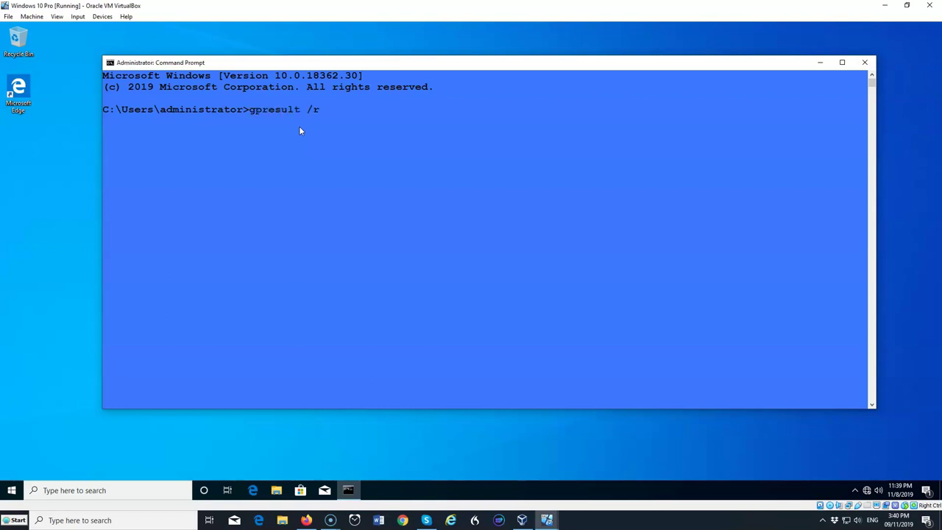
key(Return)
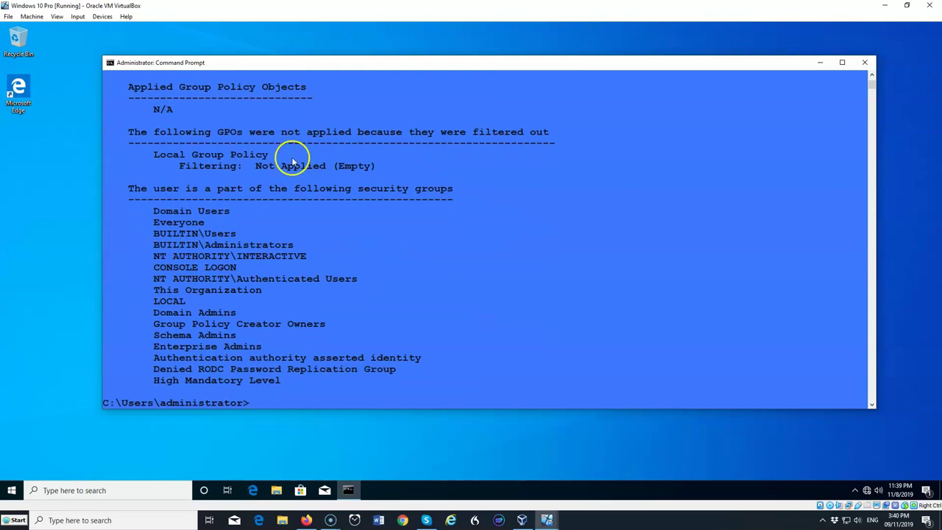
scroll(292, 162, down, 2)
scroll(290, 164, up, 5)
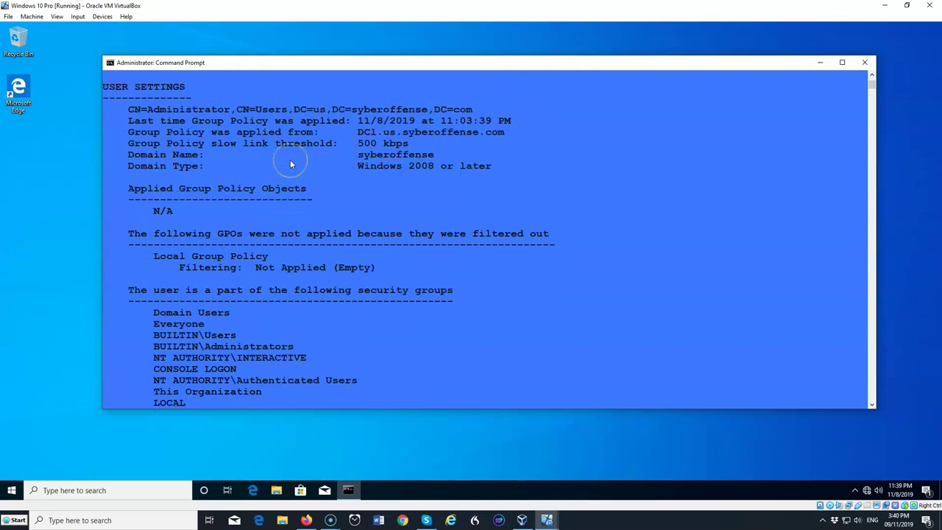
scroll(291, 163, up, 2)
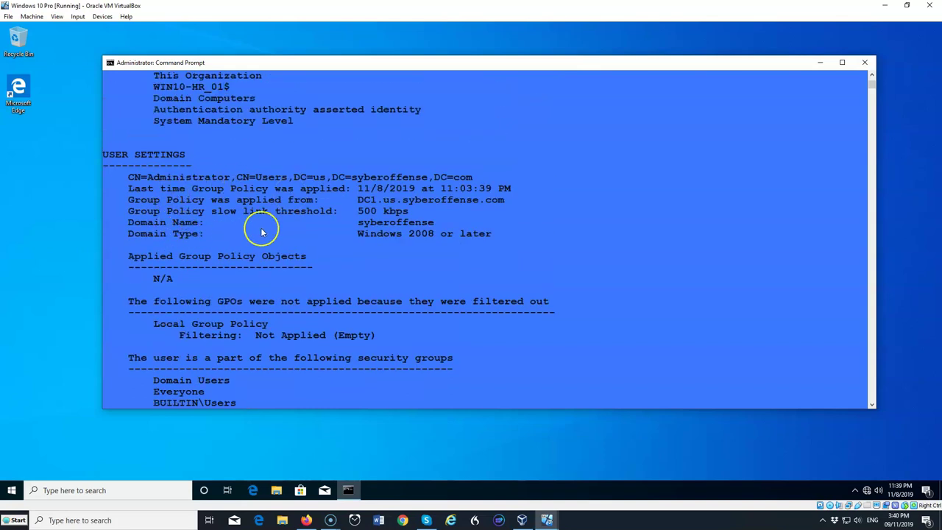
click(70, 330)
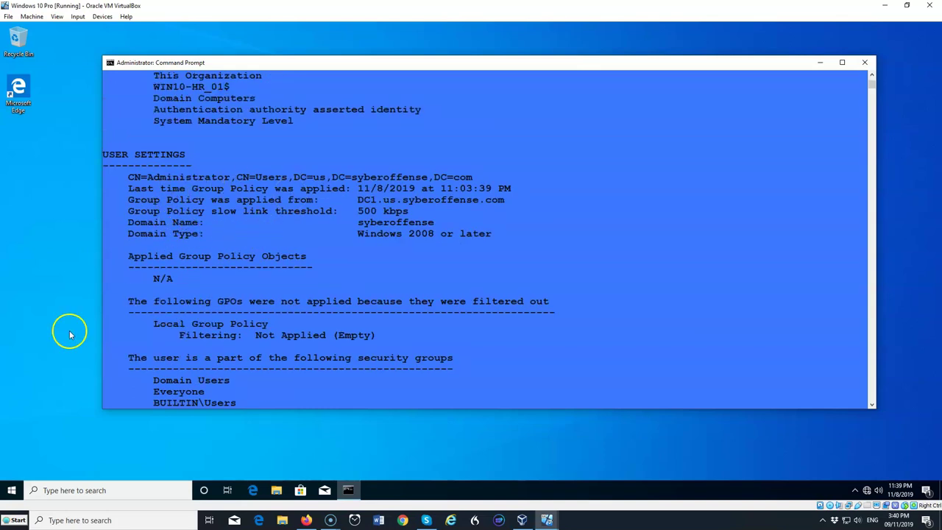
scroll(255, 305, down, 8)
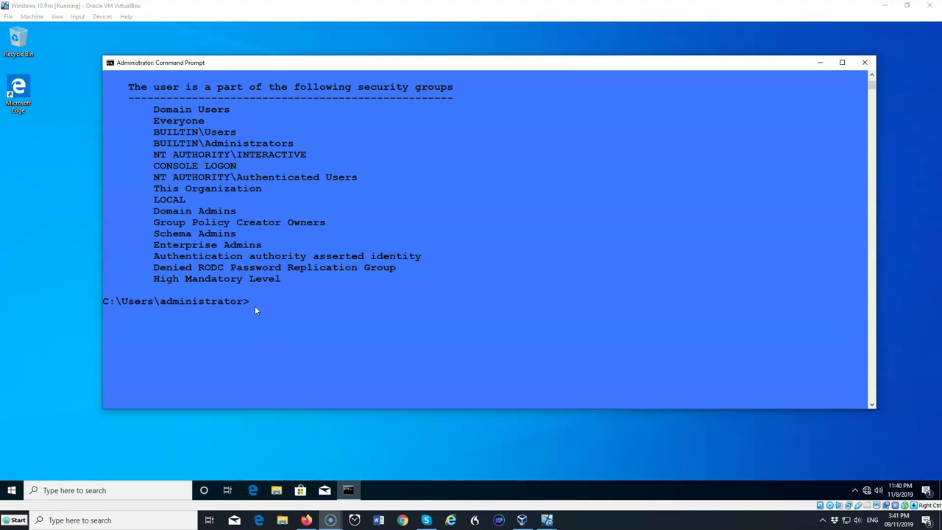
Force a Group Policy refresh on the client with gpupdate /force.
click(255, 314)
text(gpupdate /force)
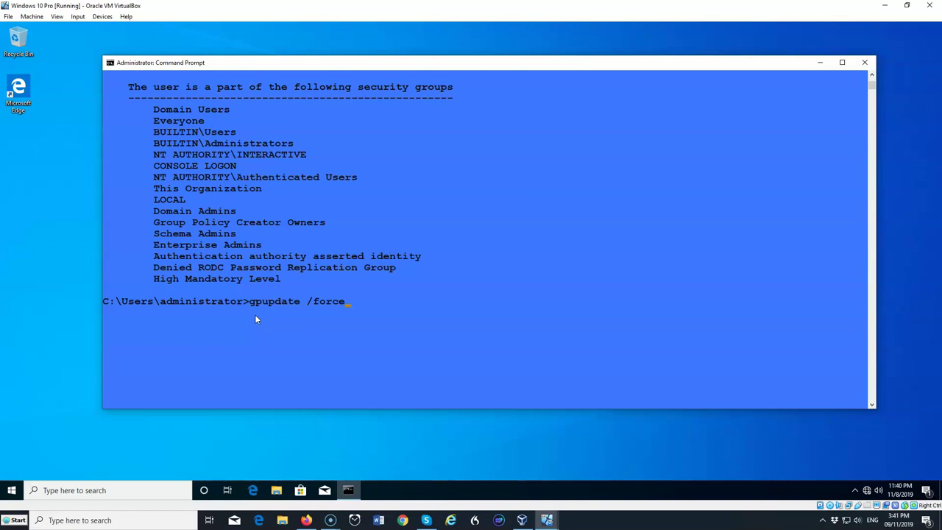
key(Return)
click(262, 326)
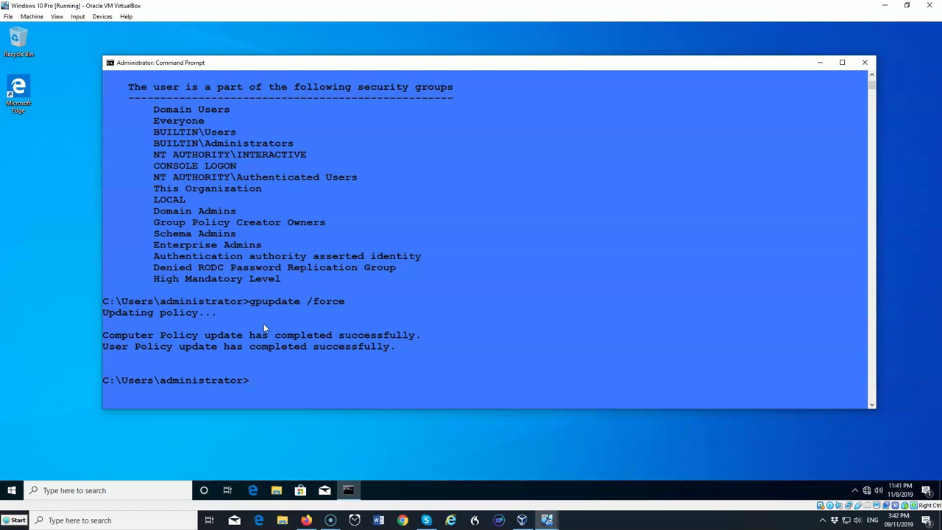
Rerun gpresult /r after the policy refresh and check the user's applied Group Policy Objects for the Screensaver GPO.
key(Up)
key(Up)
key(Return)
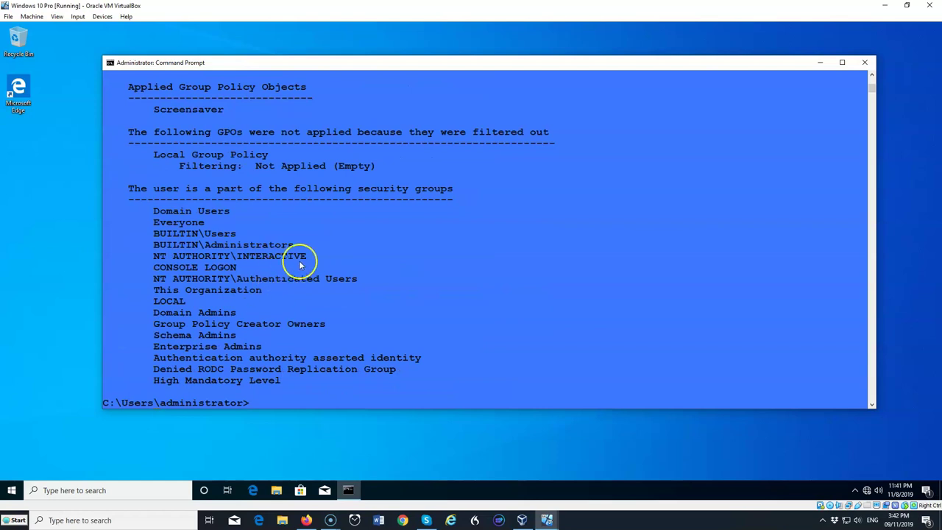
scroll(311, 258, down, 3)
scroll(313, 259, up, 4)
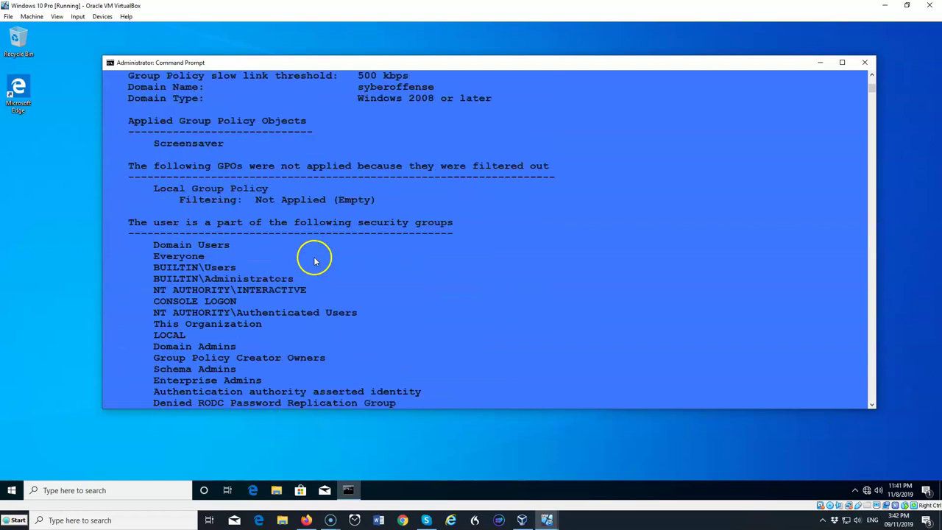
scroll(313, 257, up, 1)
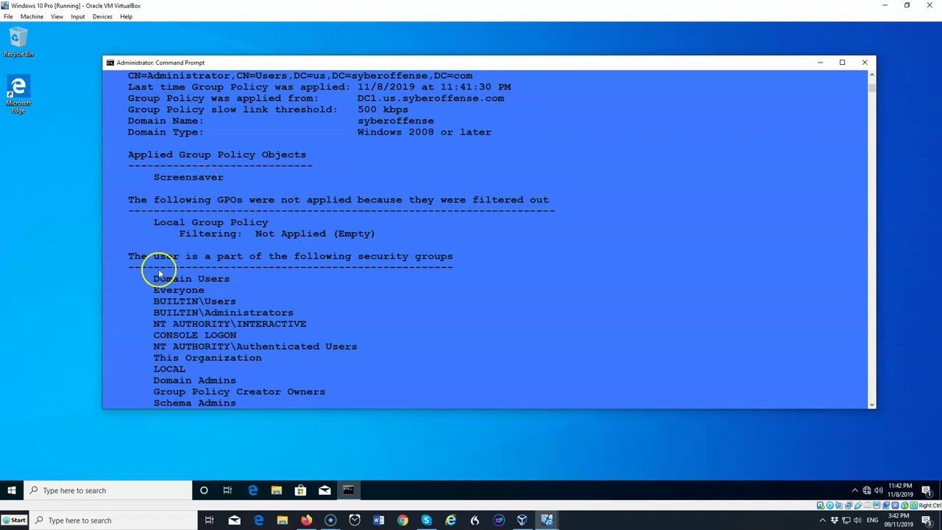
scroll(148, 331, down, 3)
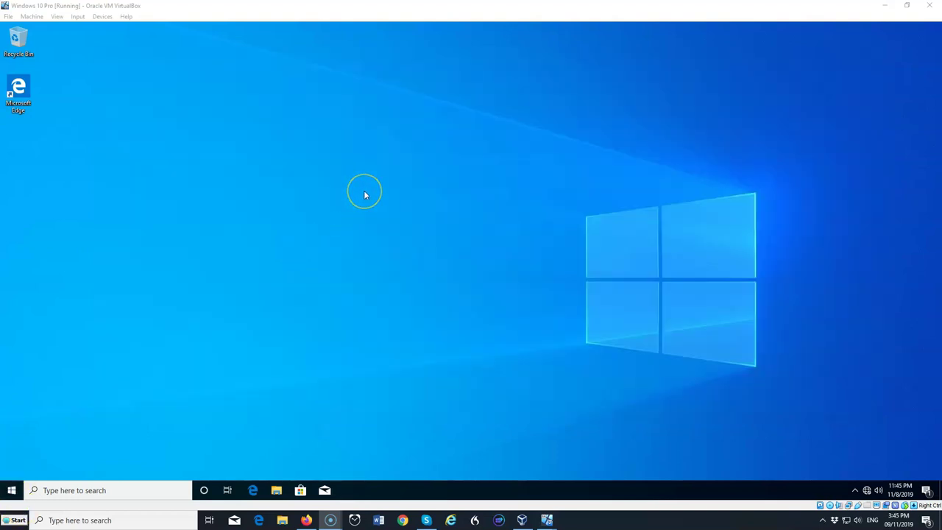
Inspect the screen saver options in the client's Lock screen personalization settings, then close Settings.
right_click(364, 191)
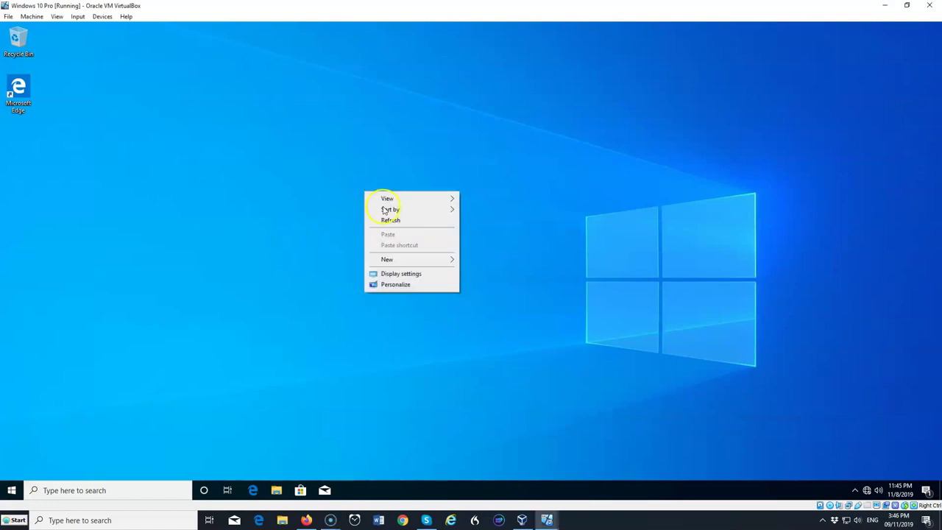
click(396, 285)
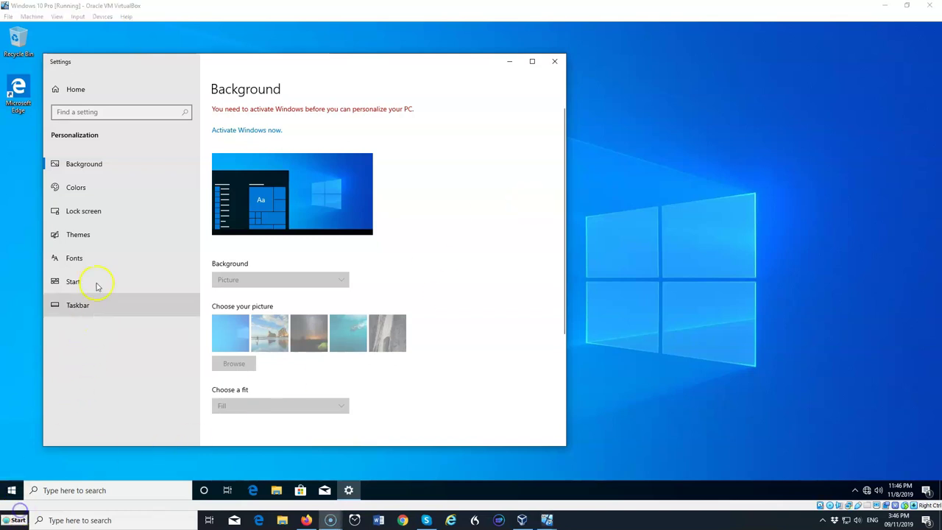
click(87, 215)
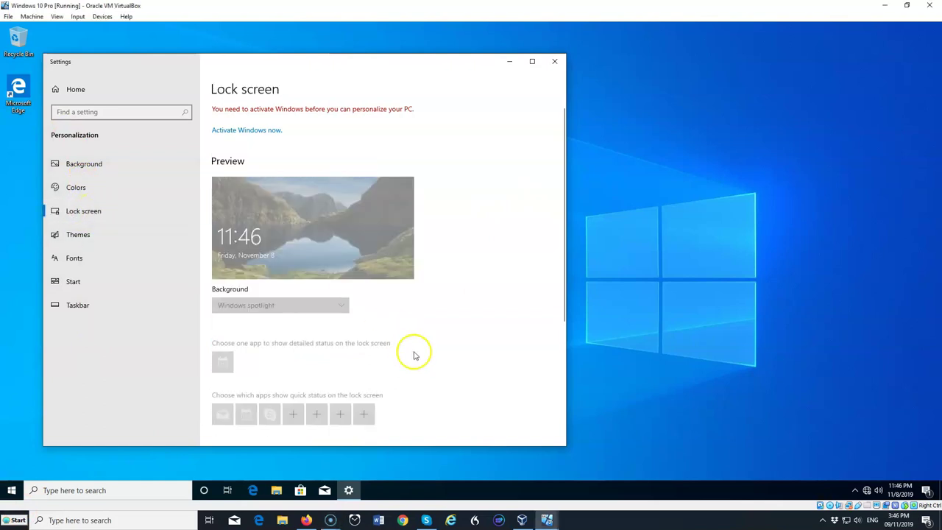
scroll(415, 355, down, 5)
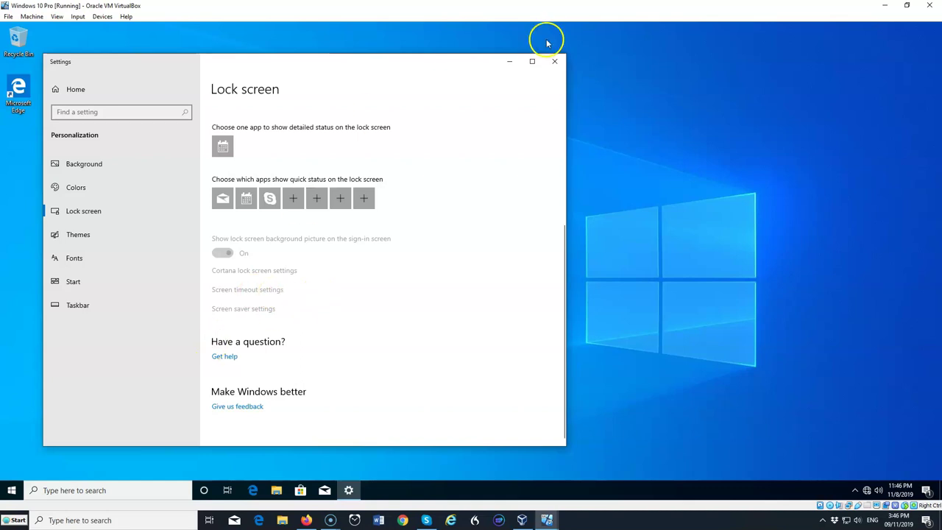
click(554, 61)
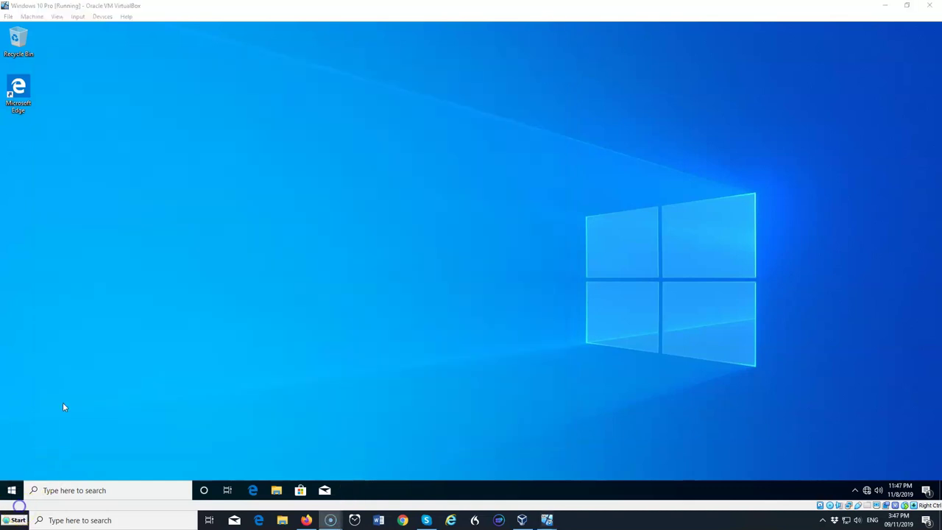